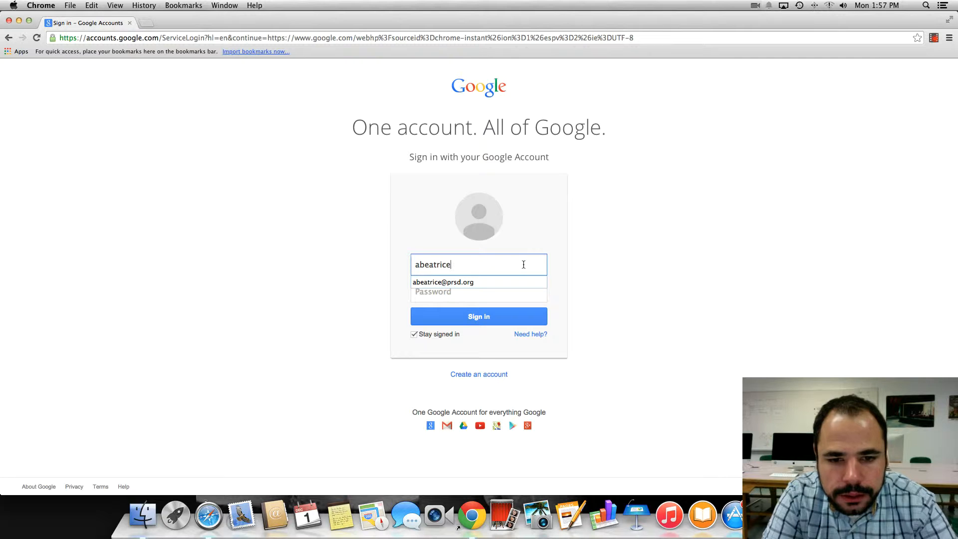
# Finish entering the district prsd.org account e-mail and the password to sign in
pyautogui.press('BackSpace')
pyautogui.press('BackSpace')
pyautogui.press('BackSpace')
pyautogui.write('prsd.org')
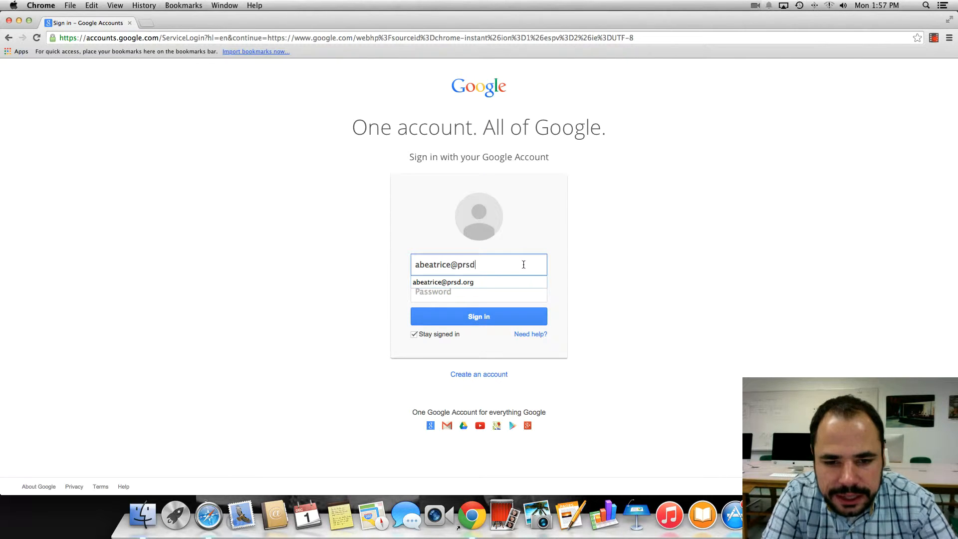
pyautogui.press('Tab')
pyautogui.write('••••••••')
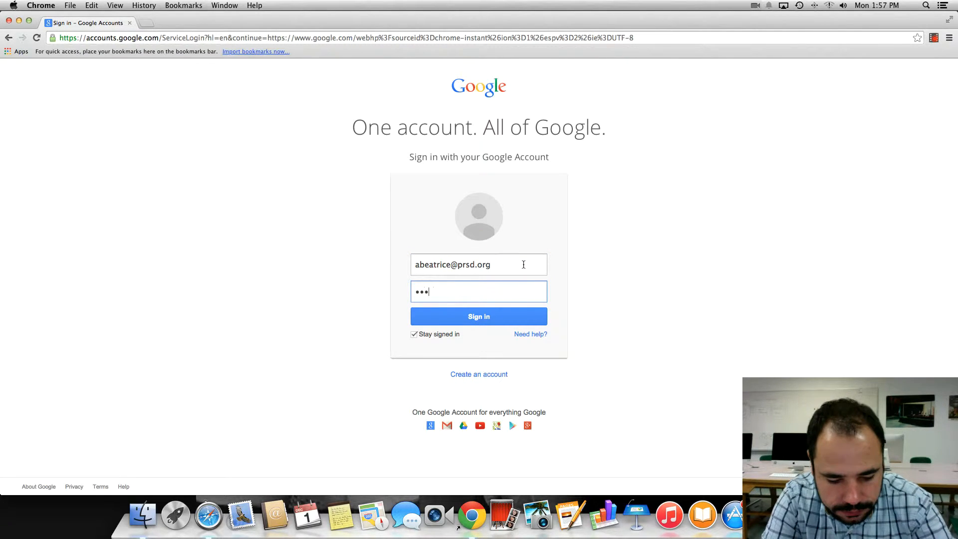
pyautogui.press('Return')
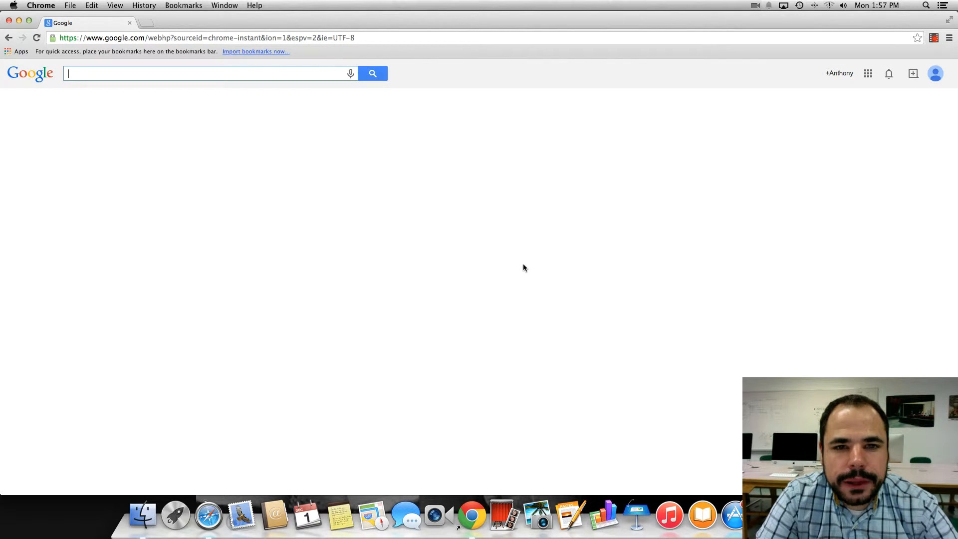
# Open Google Drive from the Google apps grid
pyautogui.click(868, 74)
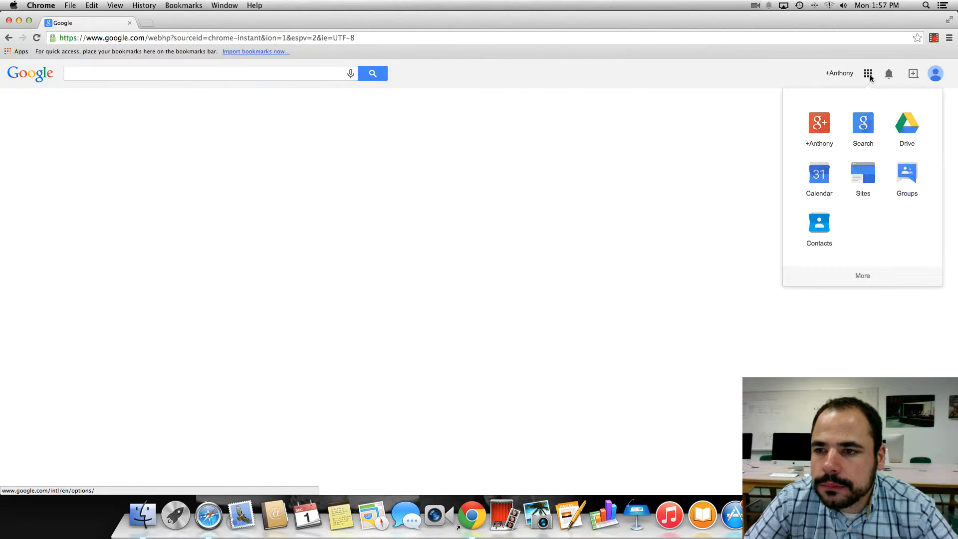
pyautogui.click(907, 125)
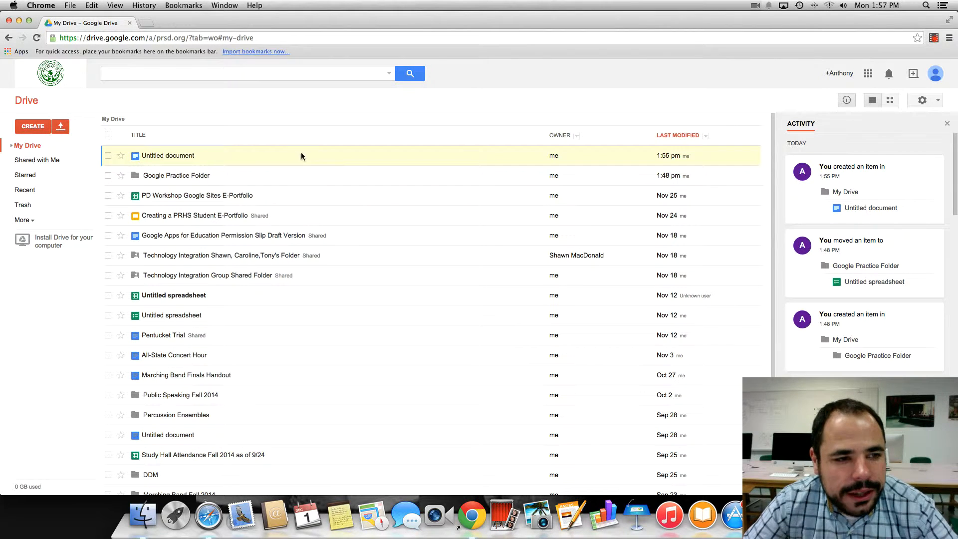
# Create a new blank Document from Drive's CREATE menu
pyautogui.click(32, 126)
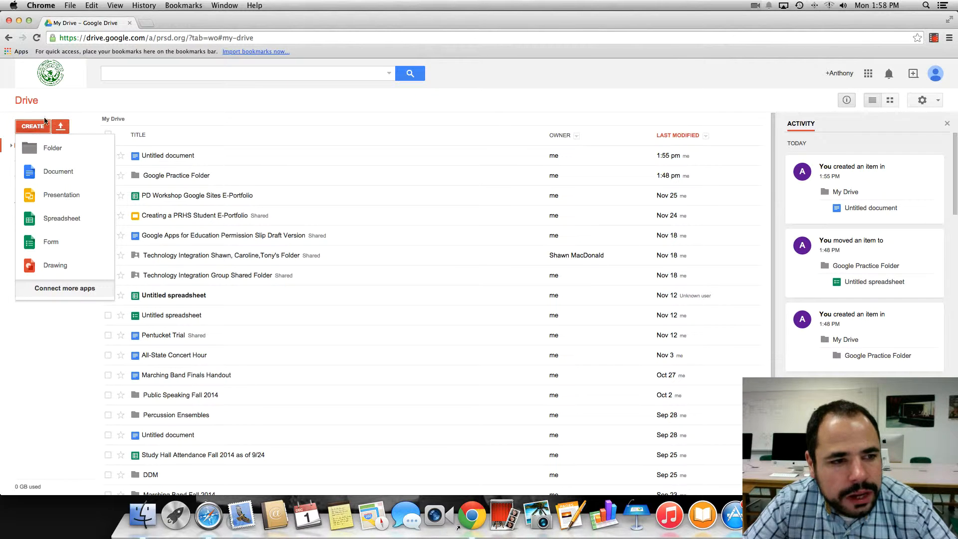
pyautogui.click(56, 175)
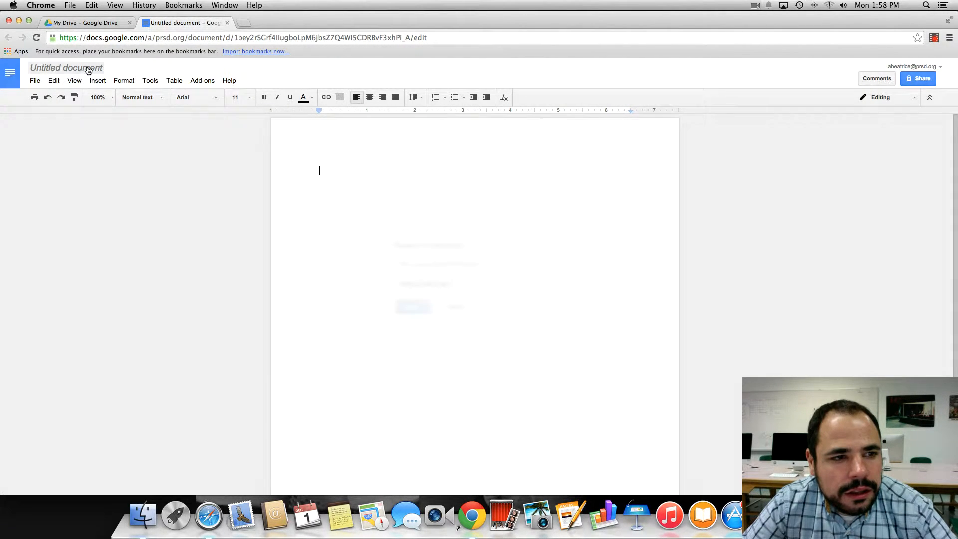
# Rename 'Untitled document' to the teacher's name followed by 'Trial Google Doc'
pyautogui.click(87, 70)
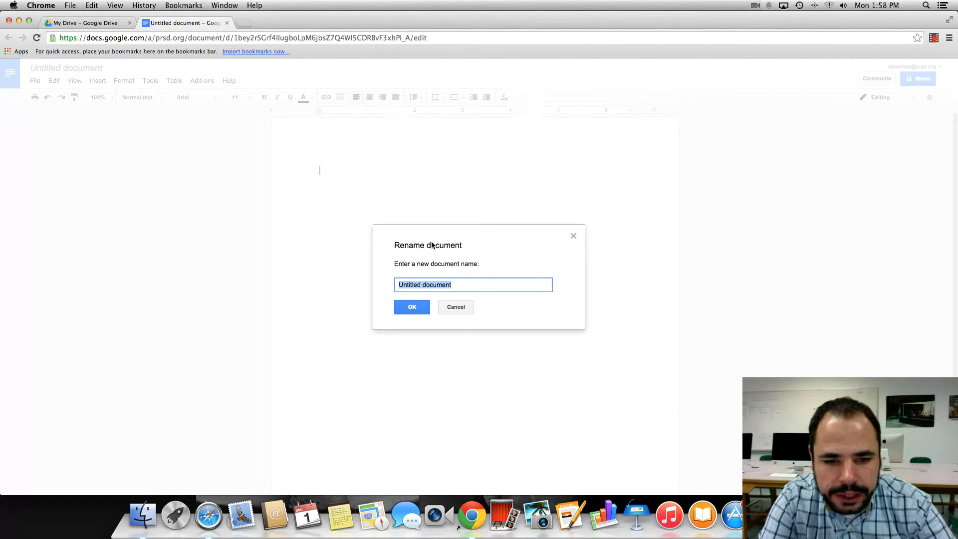
pyautogui.write('Mr. ')
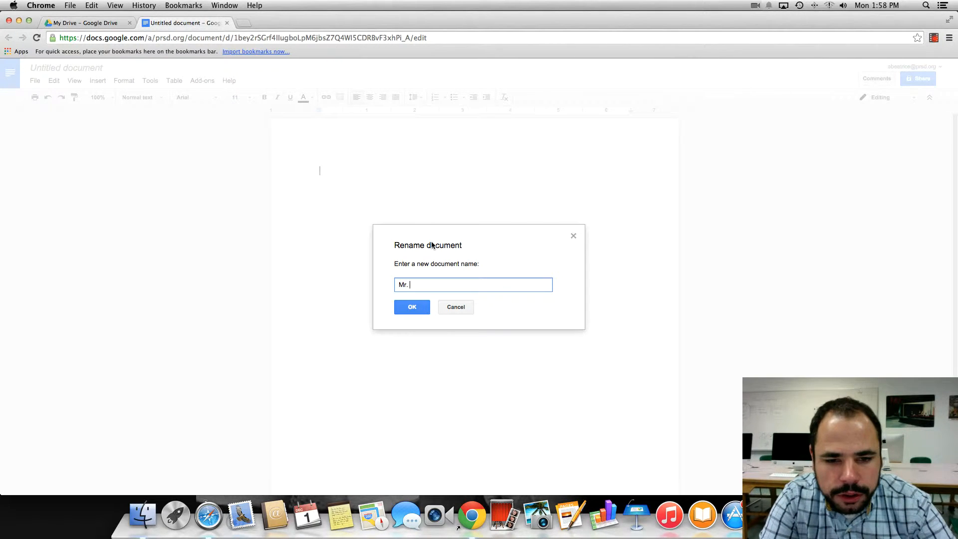
pyautogui.write("Beatrice's Tri")
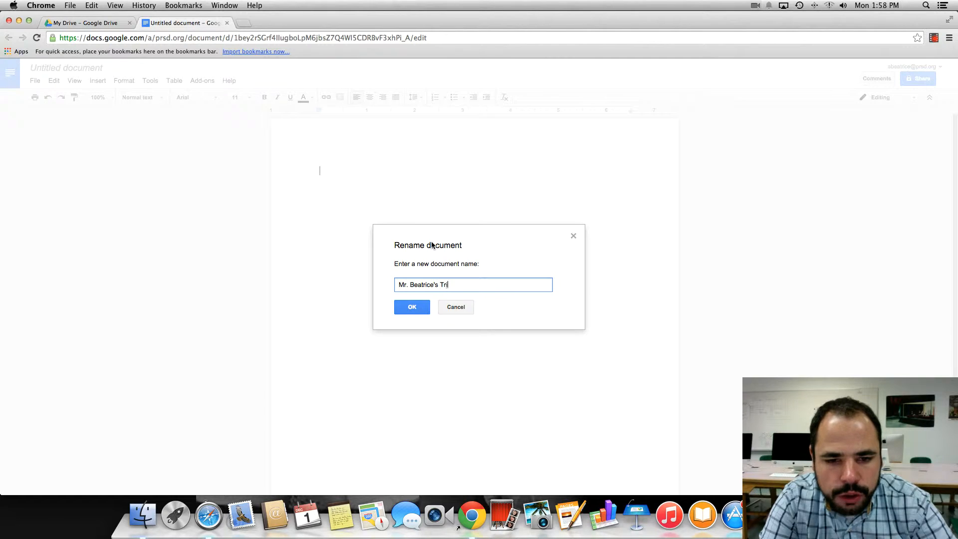
pyautogui.write('al Google Doc')
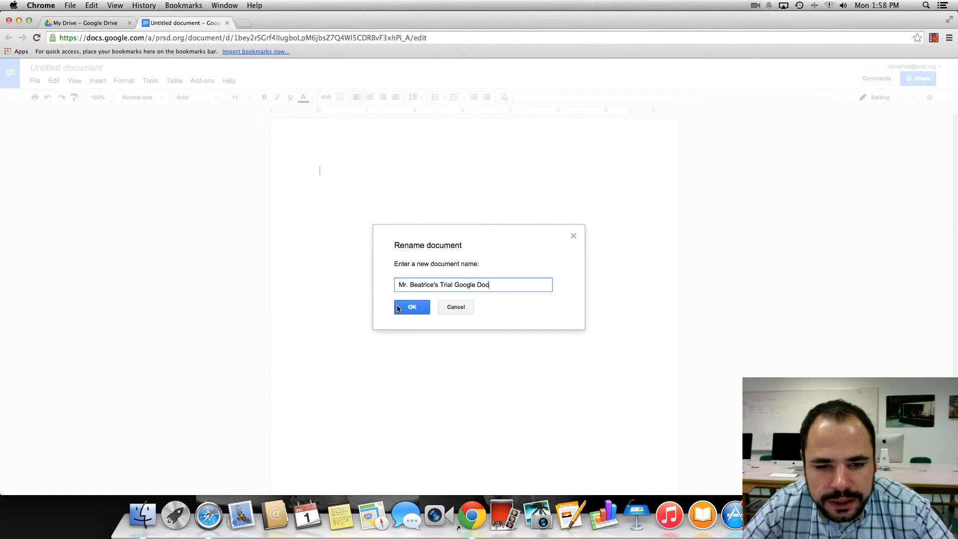
pyautogui.click(398, 308)
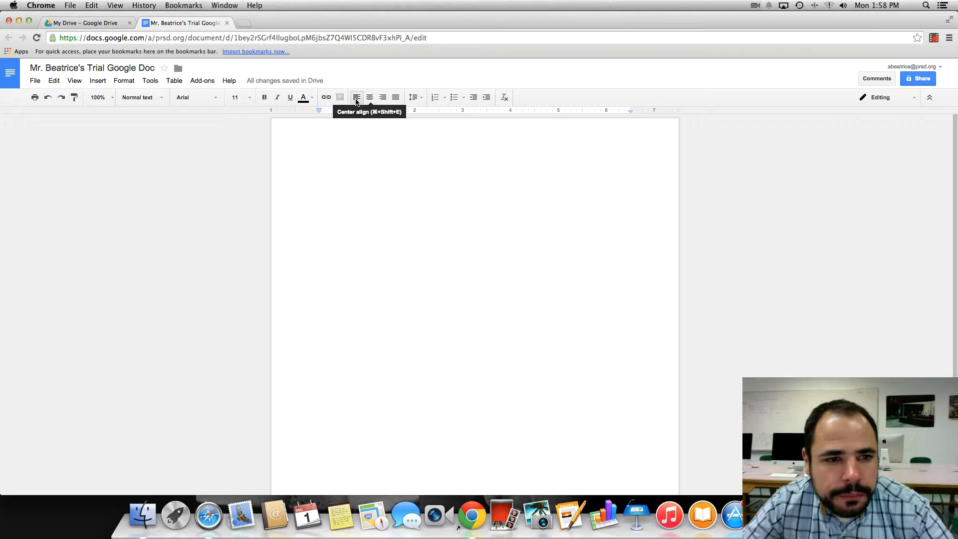
# Type two heading lines: the teacher's Public Speaking Class, then 'Mock Trial'
pyautogui.click(173, 81)
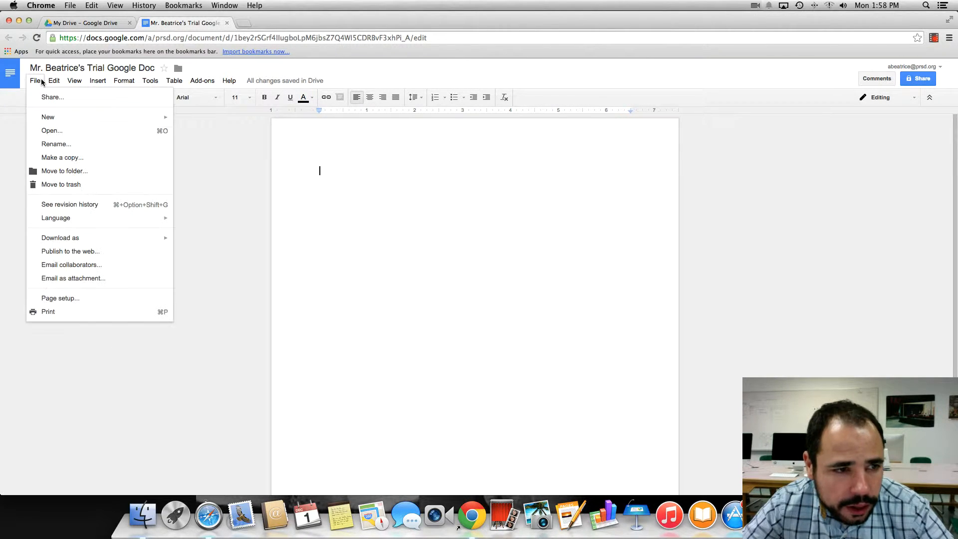
pyautogui.click(409, 182)
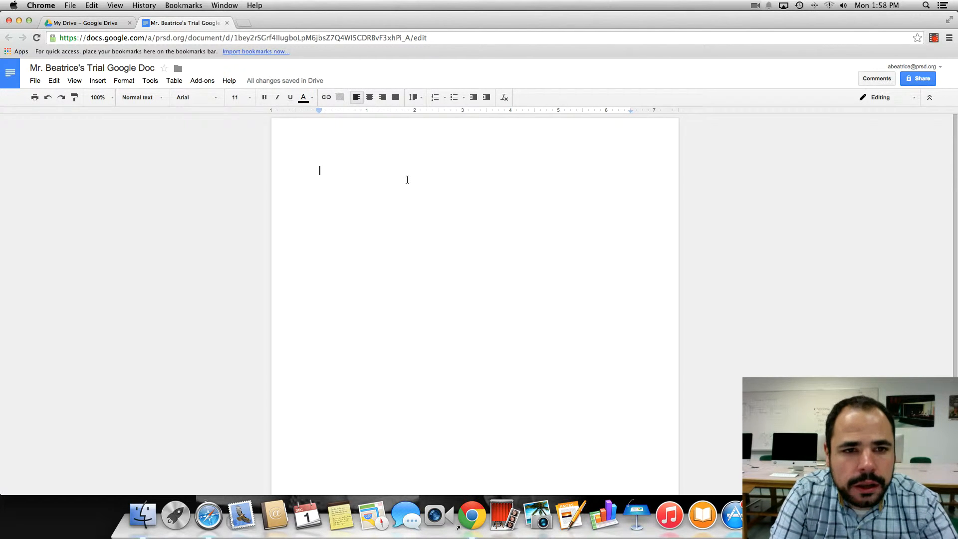
pyautogui.write('Mr. Beatric')
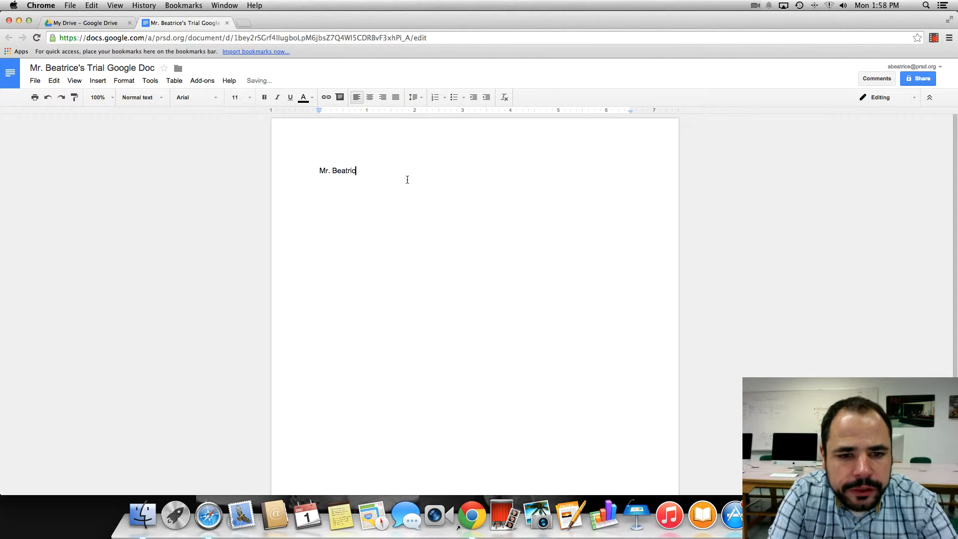
pyautogui.write("e's Public Speak")
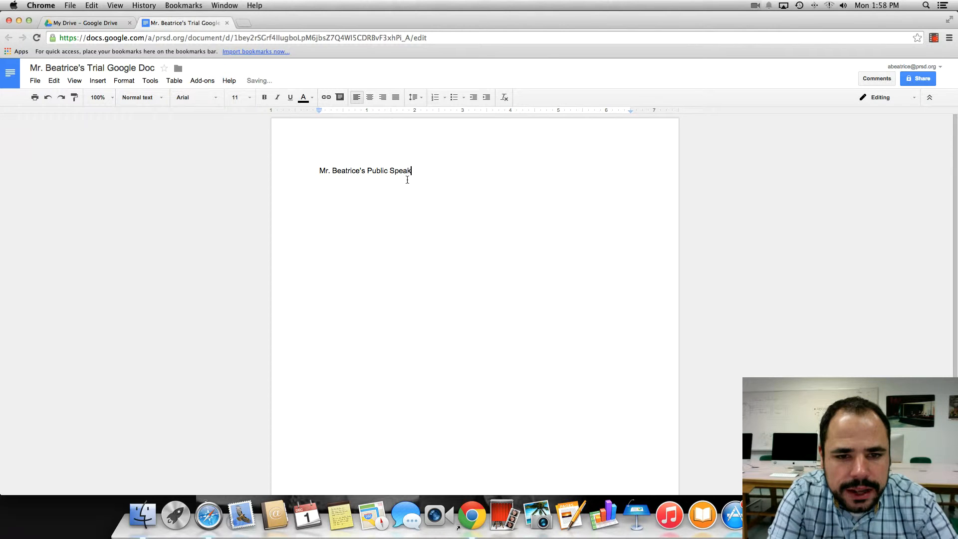
pyautogui.write('ing Class')
pyautogui.press('Return')
pyautogui.write('Mock Trial')
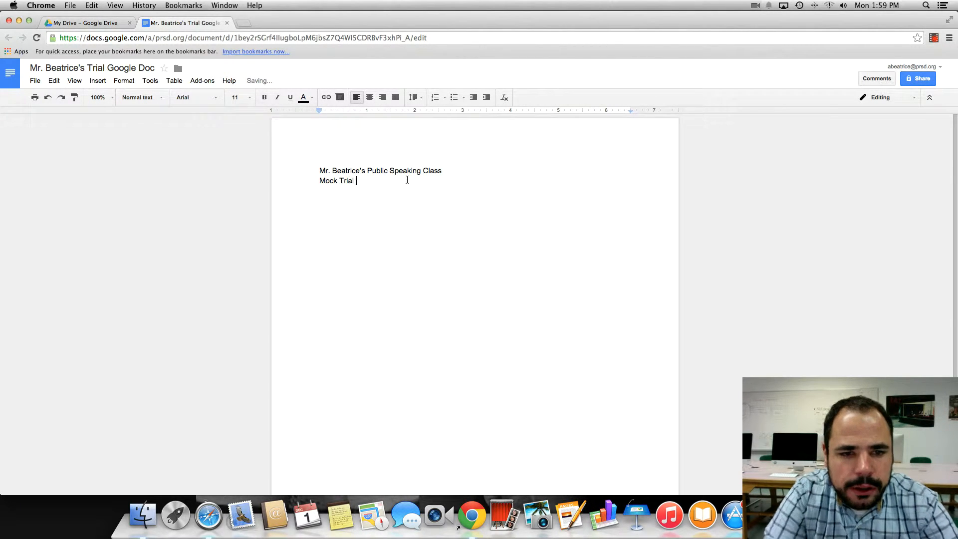
# Centre and bold both heading lines, then start a new line below them
pyautogui.moveTo(365, 182); pyautogui.dragTo(322, 171)
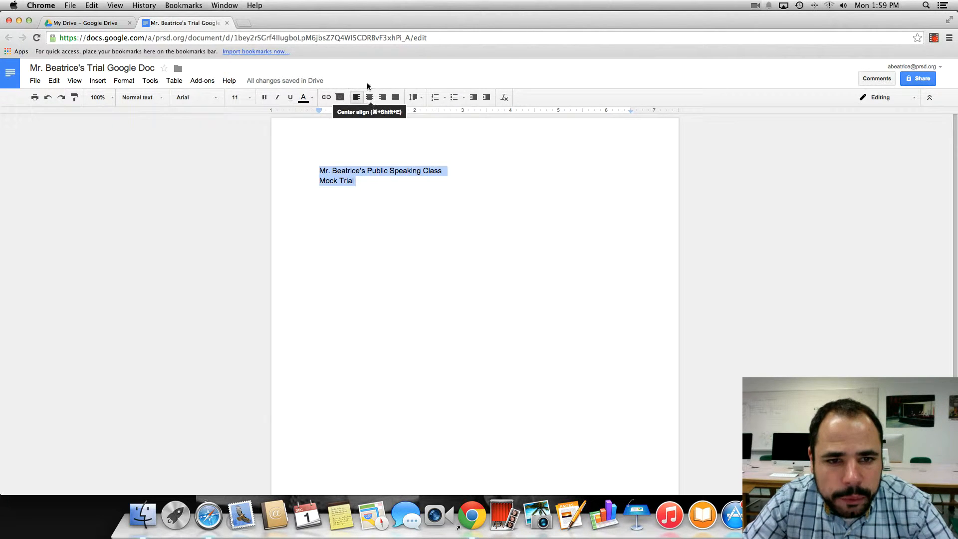
pyautogui.click(366, 98)
pyautogui.click(264, 97)
pyautogui.click(534, 178)
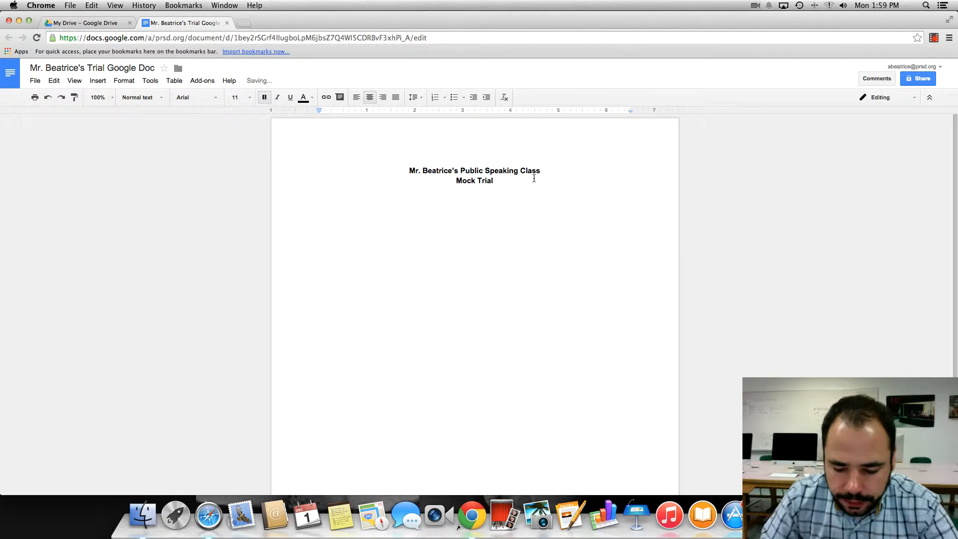
pyautogui.press('Return')
pyautogui.press('Return')
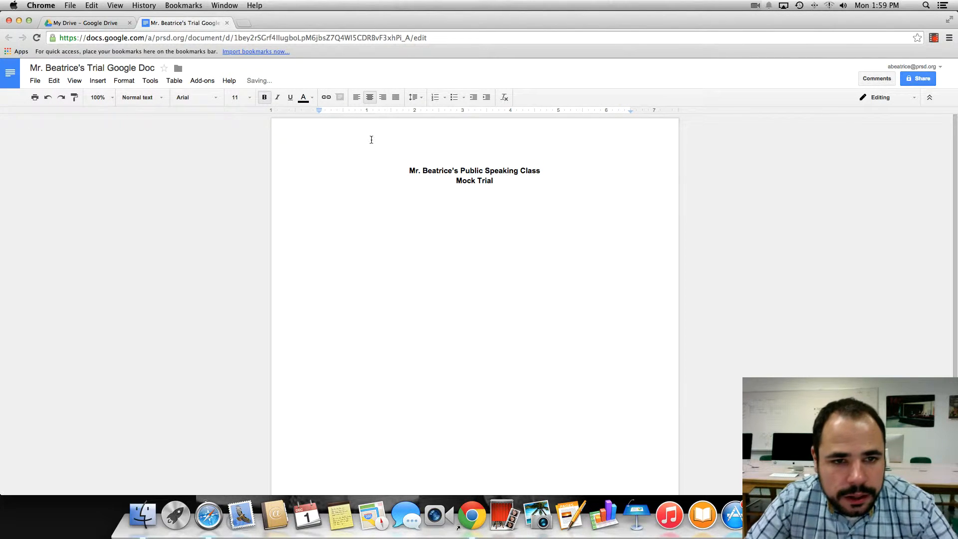
# Add a left-aligned line reading 'Step 1: Select a trial from the trial binder.'
pyautogui.click(358, 98)
pyautogui.write('Step 1: Sel')
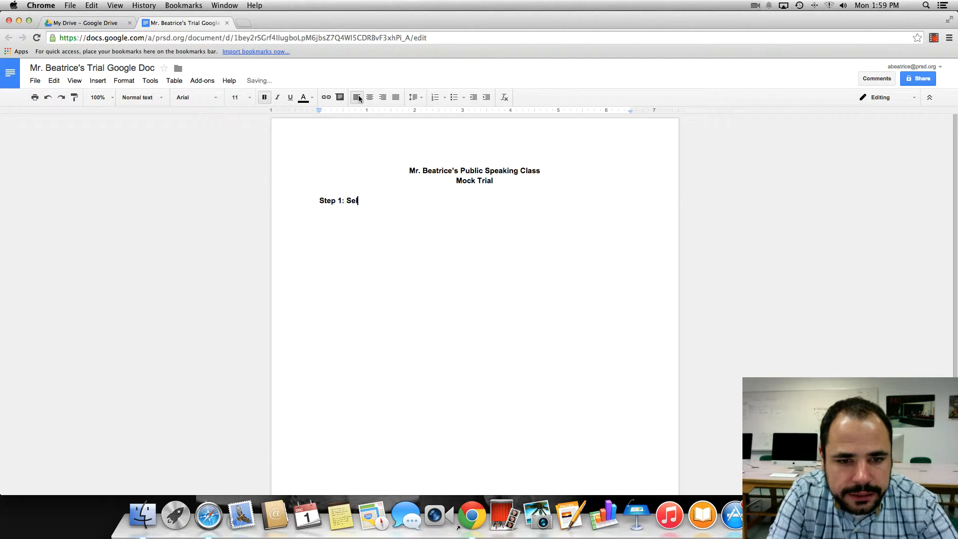
pyautogui.write('ect a trial from the trial binder.')
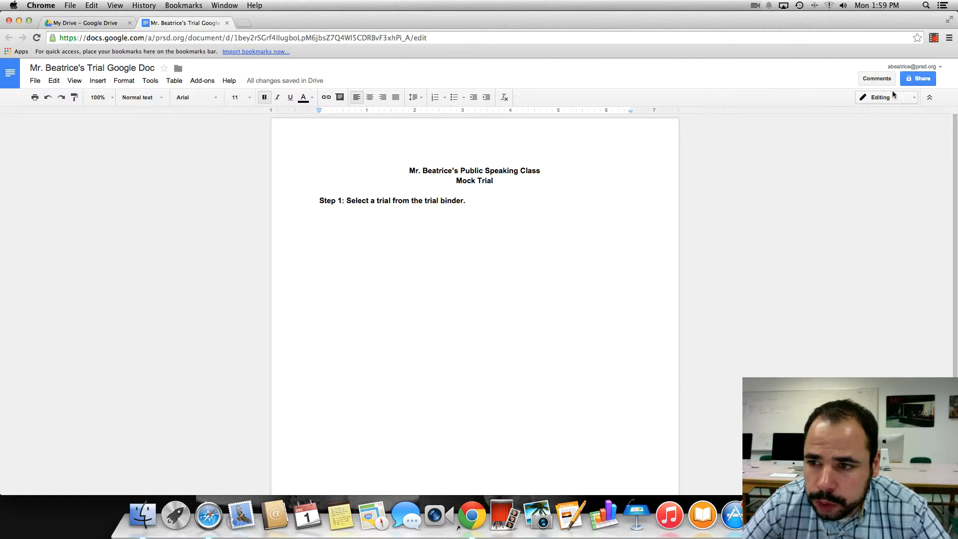
# Open the sharing dialog and enter a district colleague's e-mail as an invitee
pyautogui.click(926, 79)
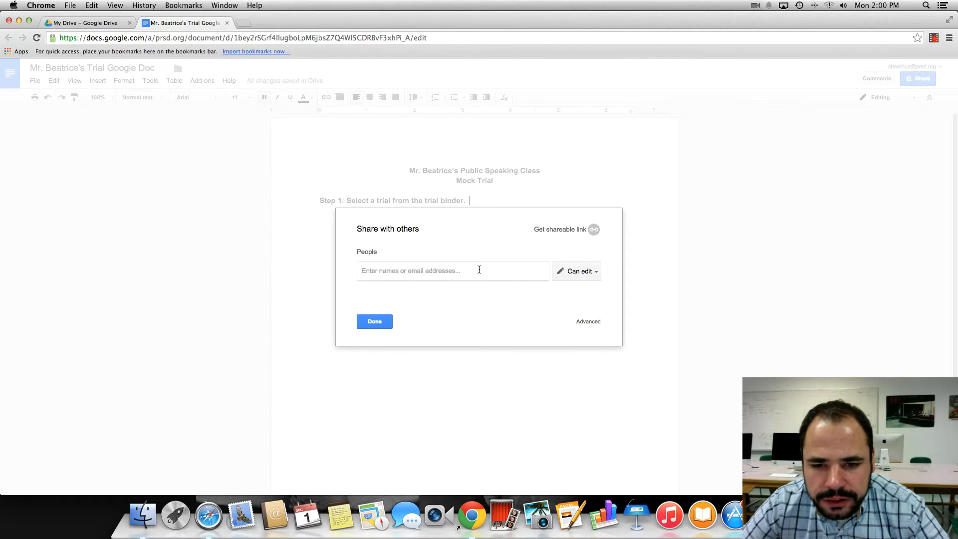
pyautogui.click(596, 272)
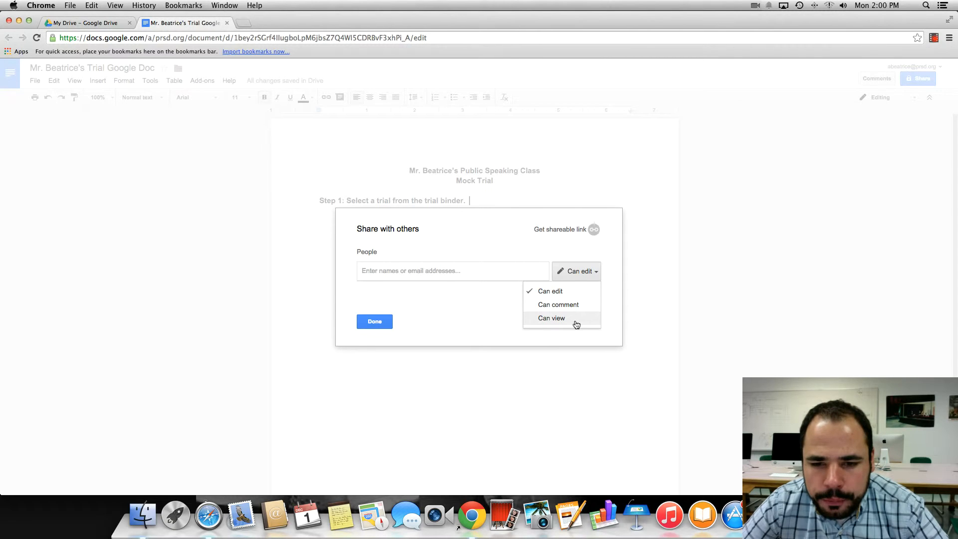
pyautogui.click(547, 251)
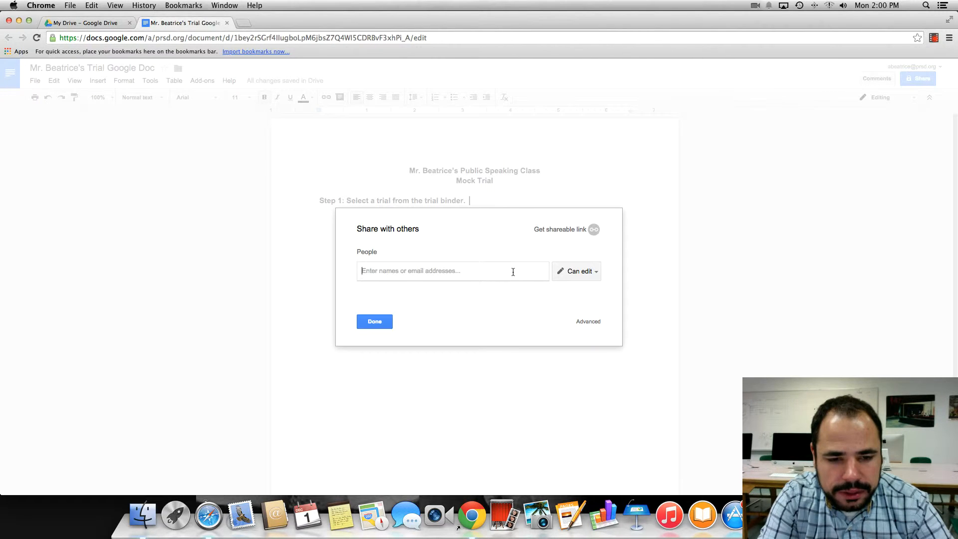
pyautogui.write('a')
pyautogui.press('BackSpace')
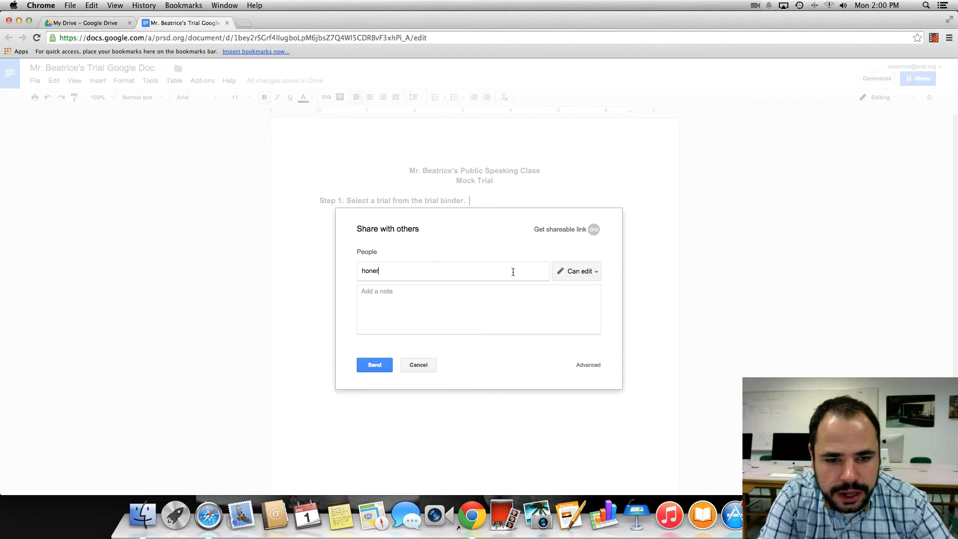
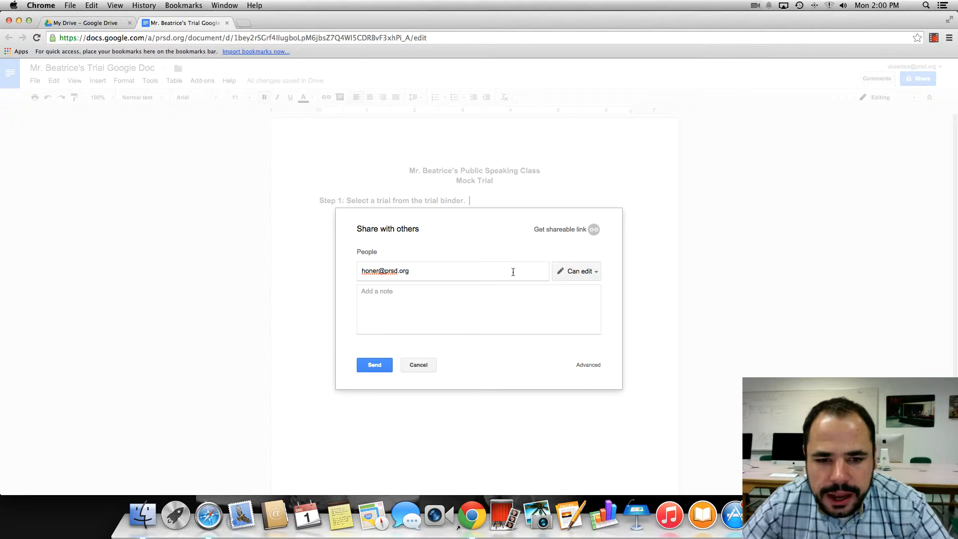
pyautogui.click(592, 271)
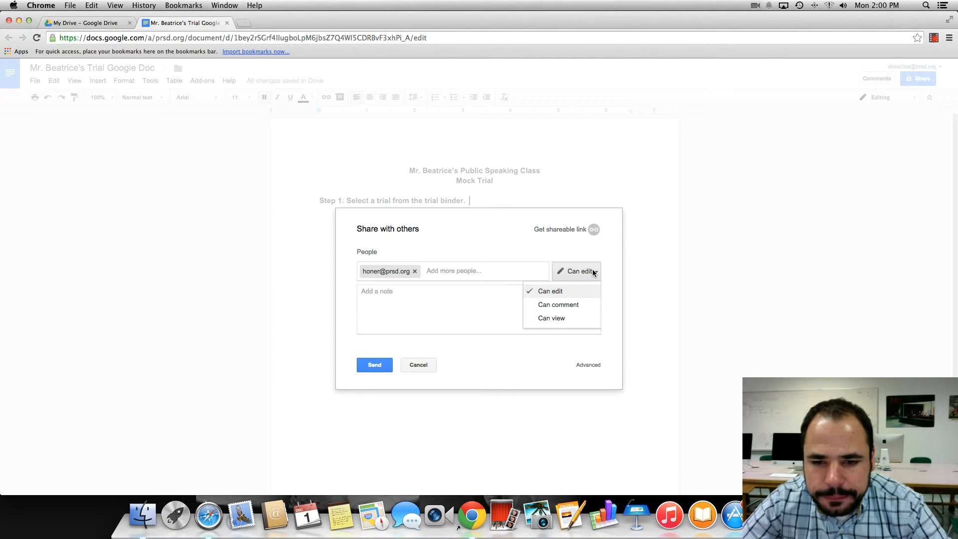
pyautogui.click(496, 253)
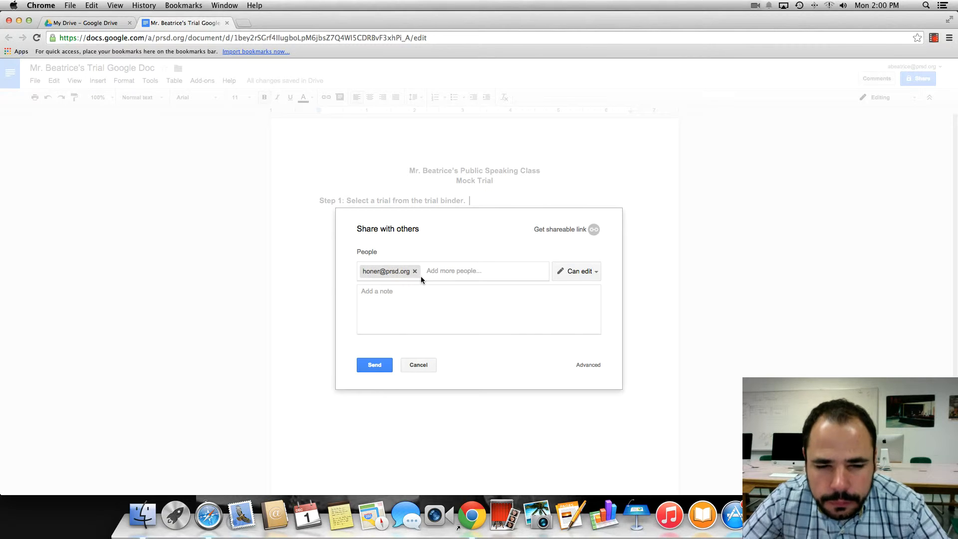
# Remove the invitee and set new invitees' access to Can view
pyautogui.click(414, 272)
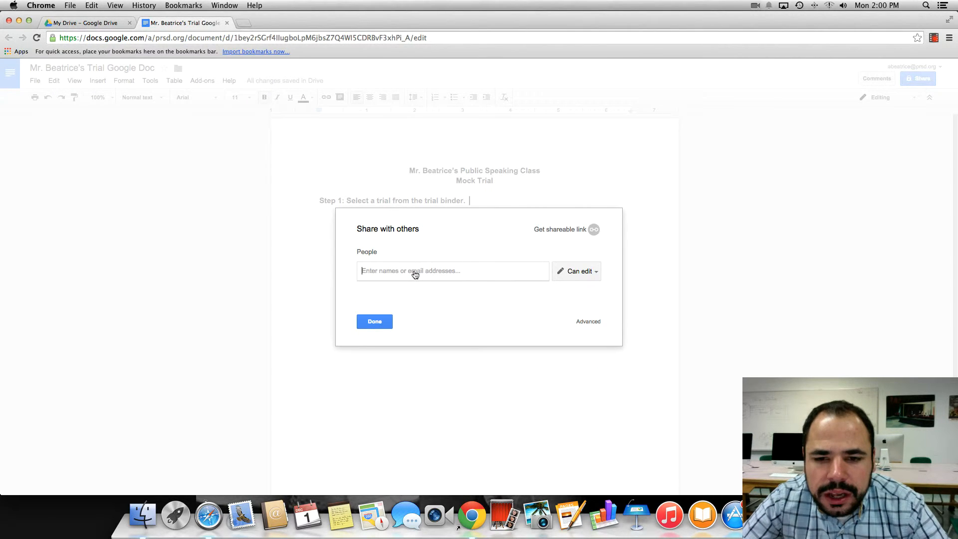
pyautogui.click(597, 274)
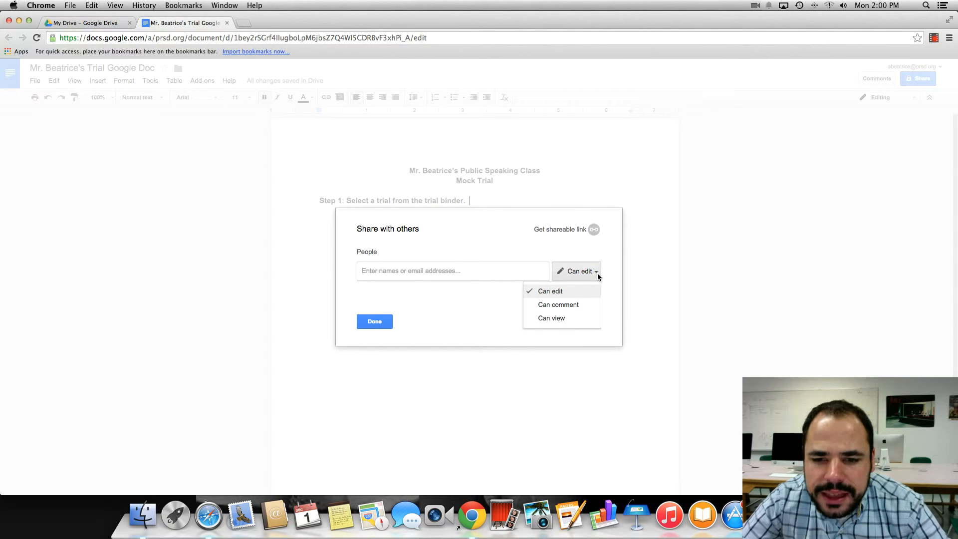
pyautogui.click(570, 319)
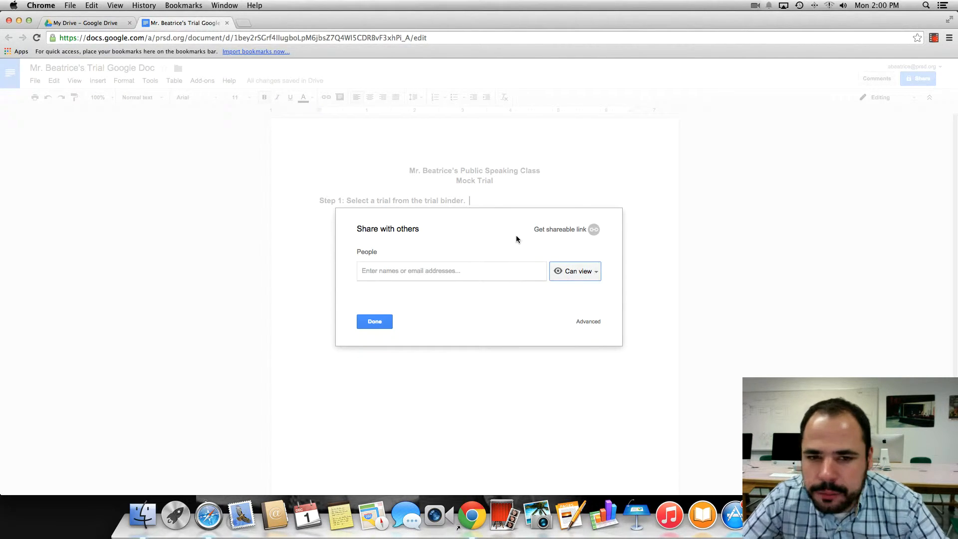
pyautogui.click(580, 271)
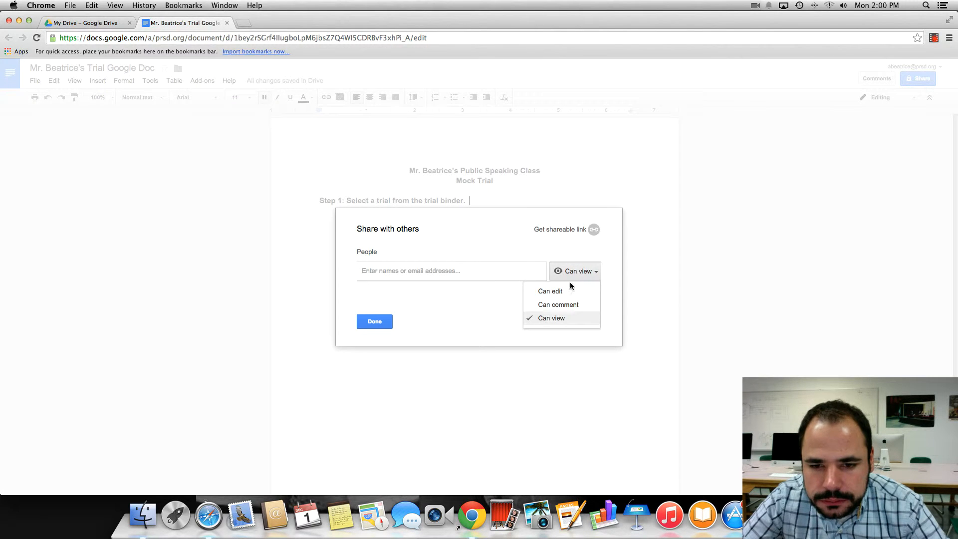
pyautogui.click(494, 248)
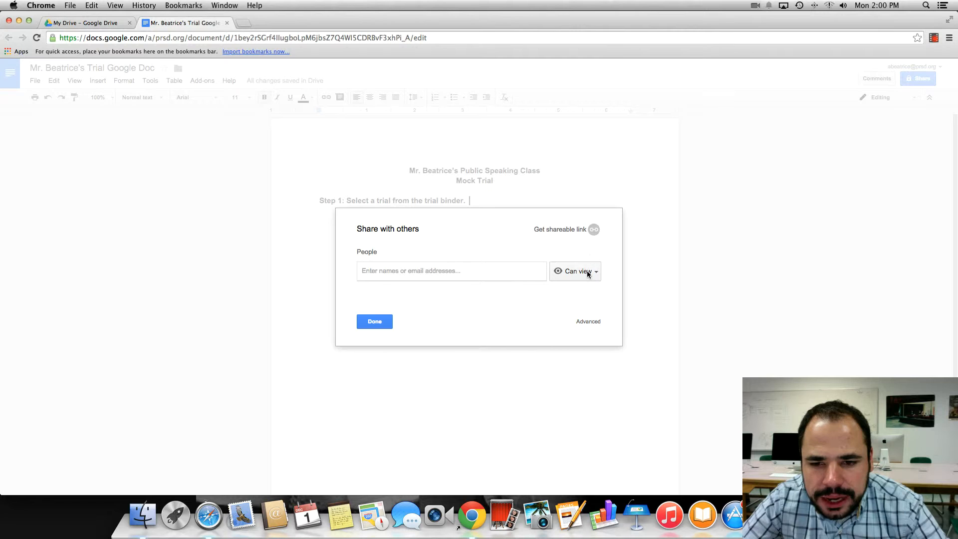
# Turn on the shareable link with 'can view' access and open its More settings
pyautogui.click(579, 231)
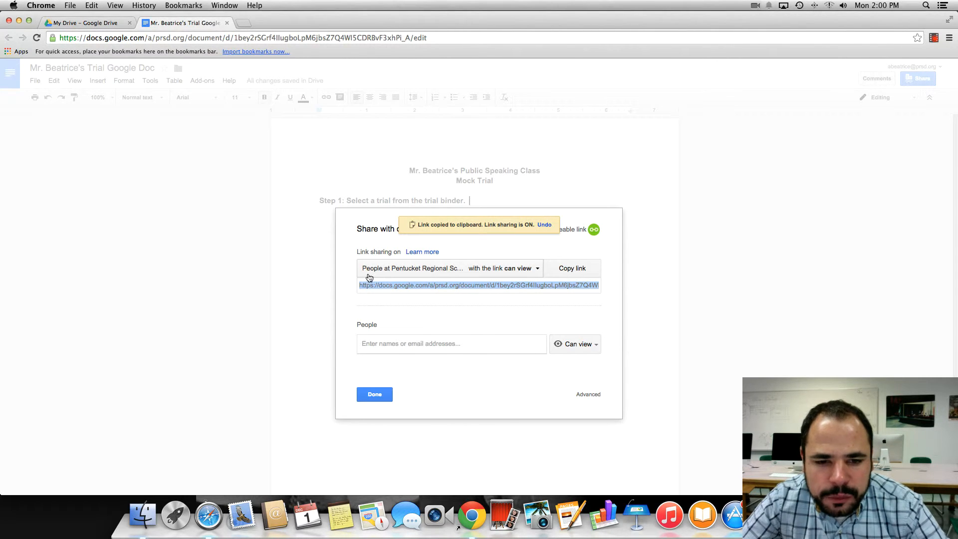
pyautogui.click(452, 272)
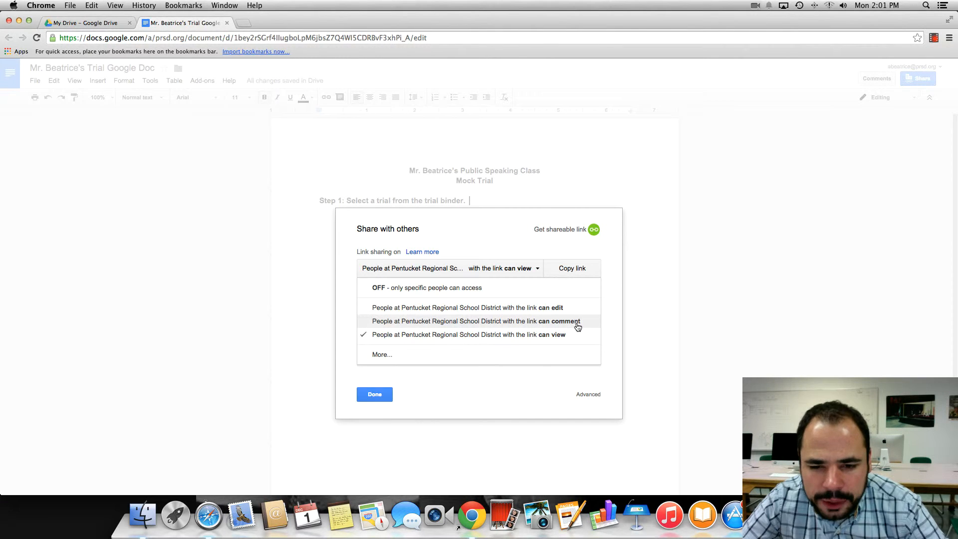
pyautogui.click(504, 256)
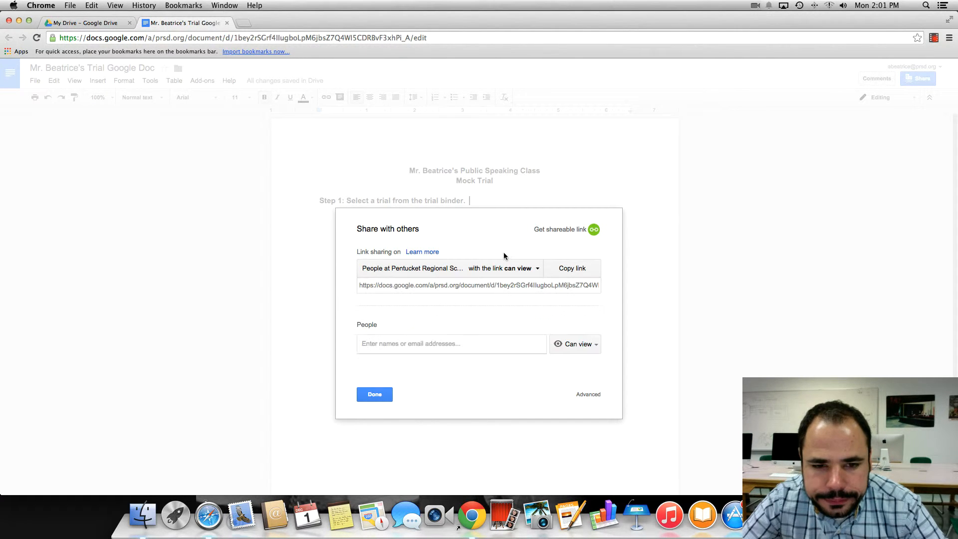
pyautogui.click(534, 269)
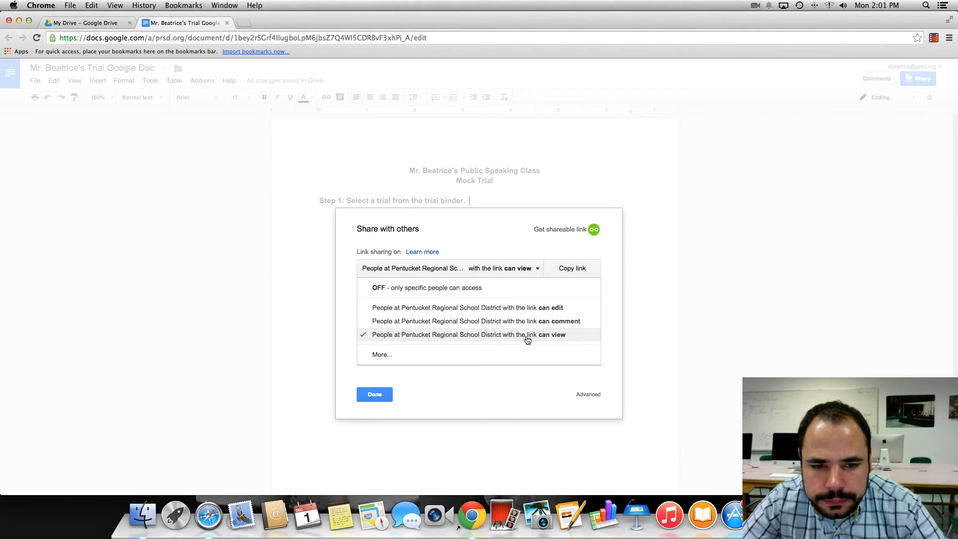
pyautogui.click(388, 355)
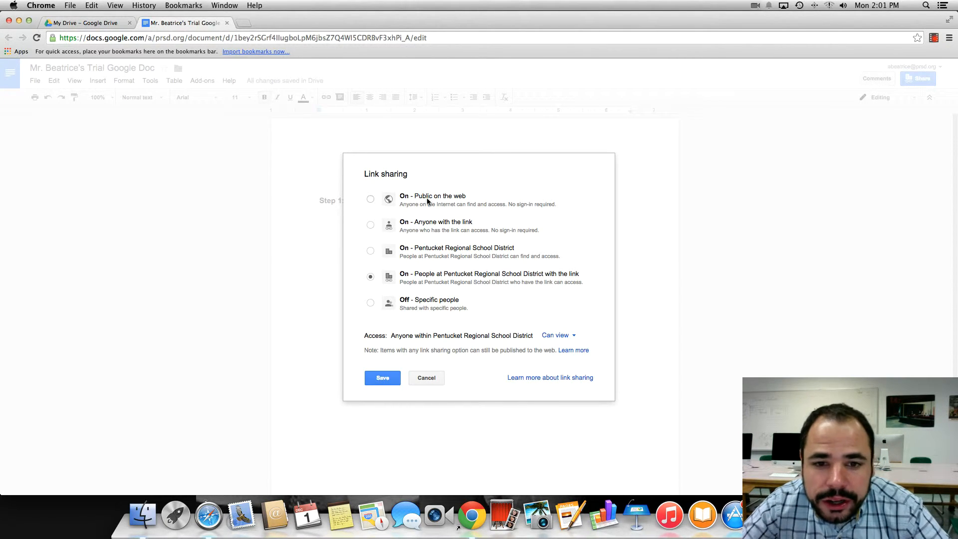
# Try the link-sharing options, settling on district people with the link, Can view
pyautogui.click(466, 205)
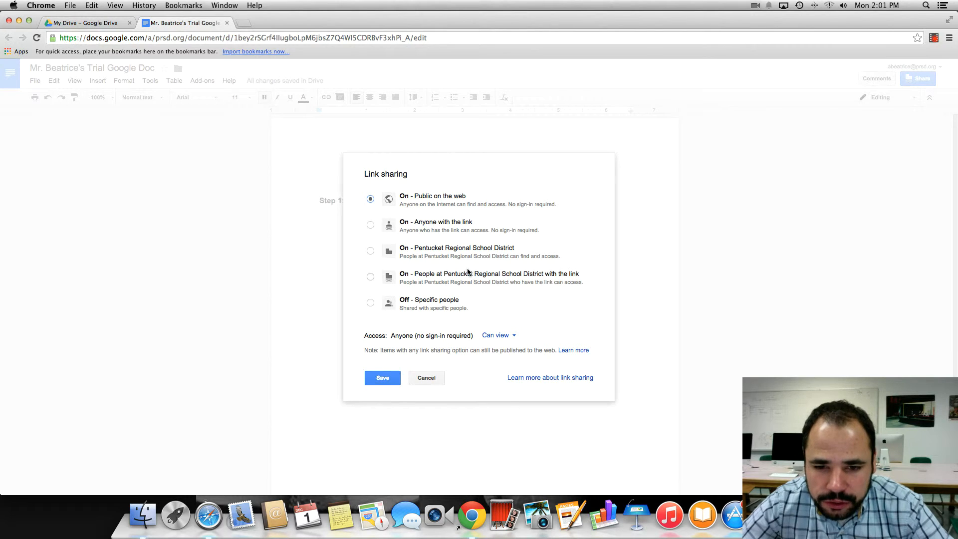
pyautogui.click(442, 254)
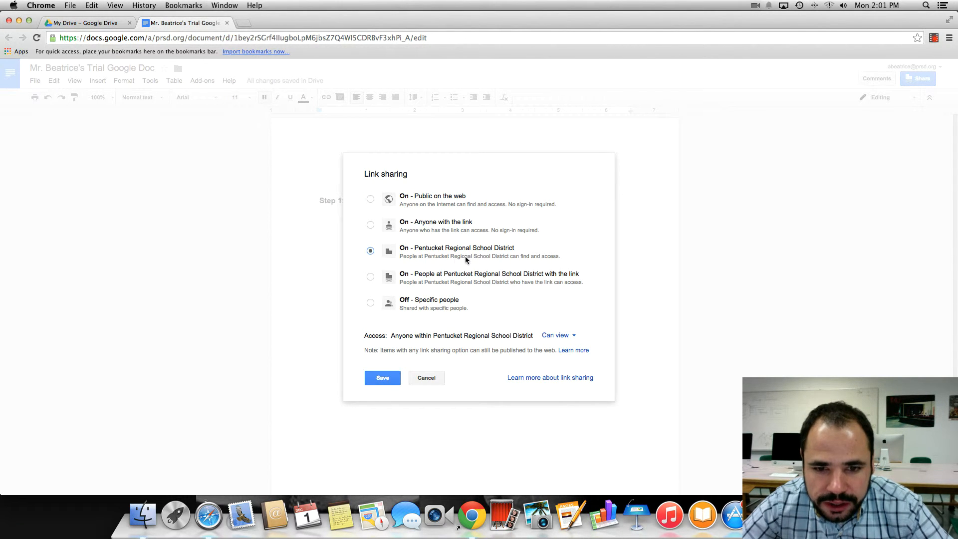
pyautogui.click(485, 275)
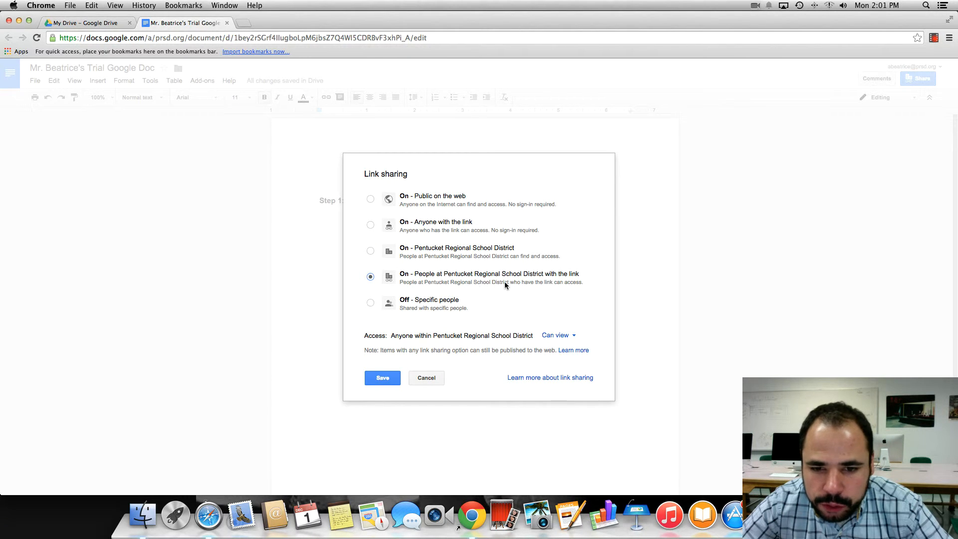
pyautogui.click(434, 302)
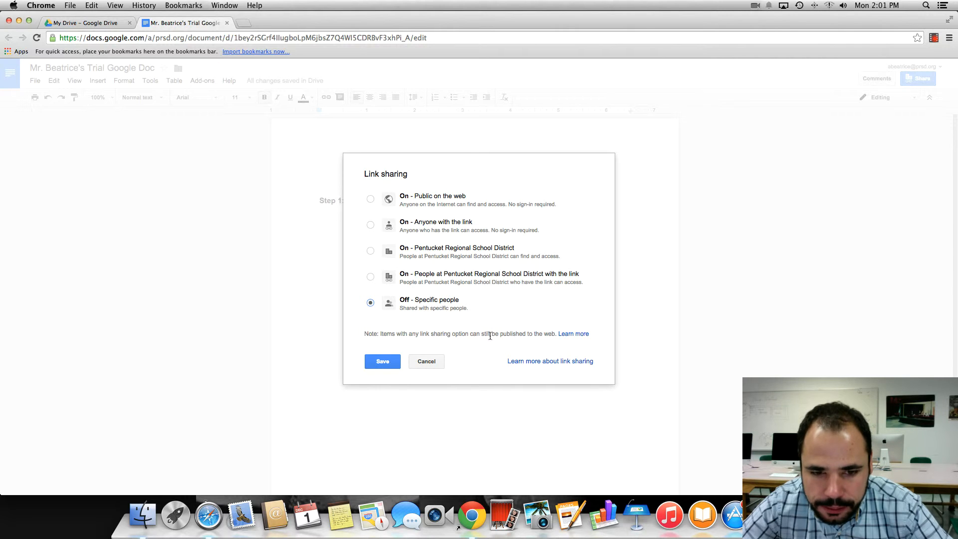
pyautogui.click(449, 251)
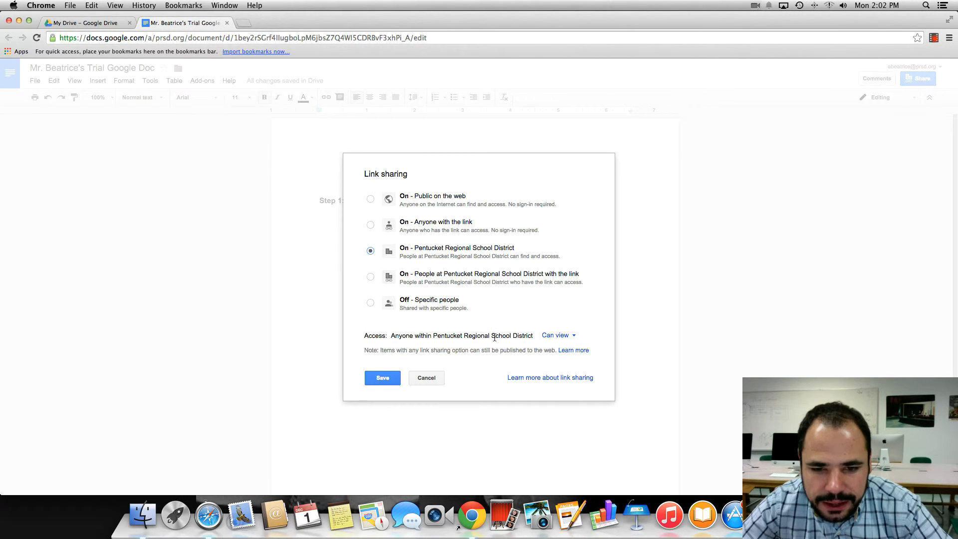
pyautogui.click(566, 337)
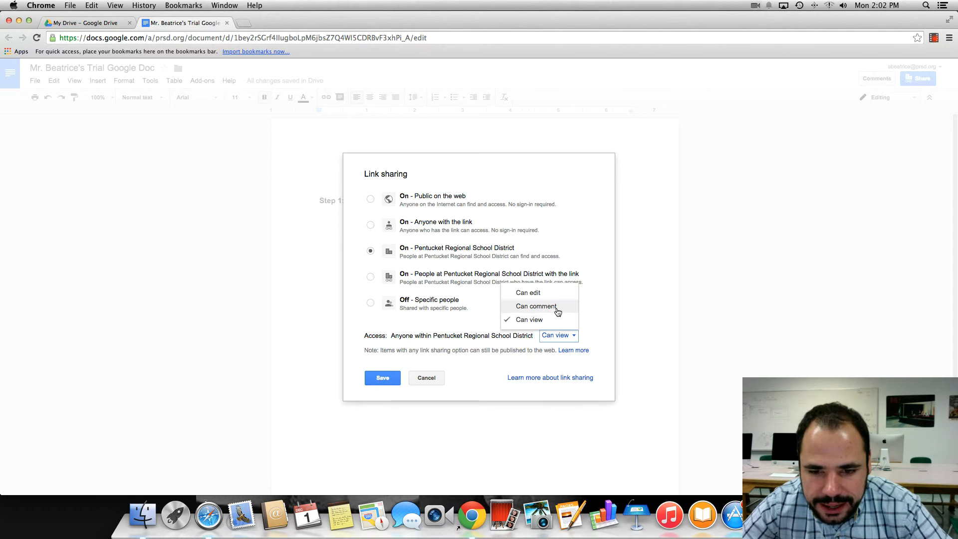
pyautogui.click(588, 303)
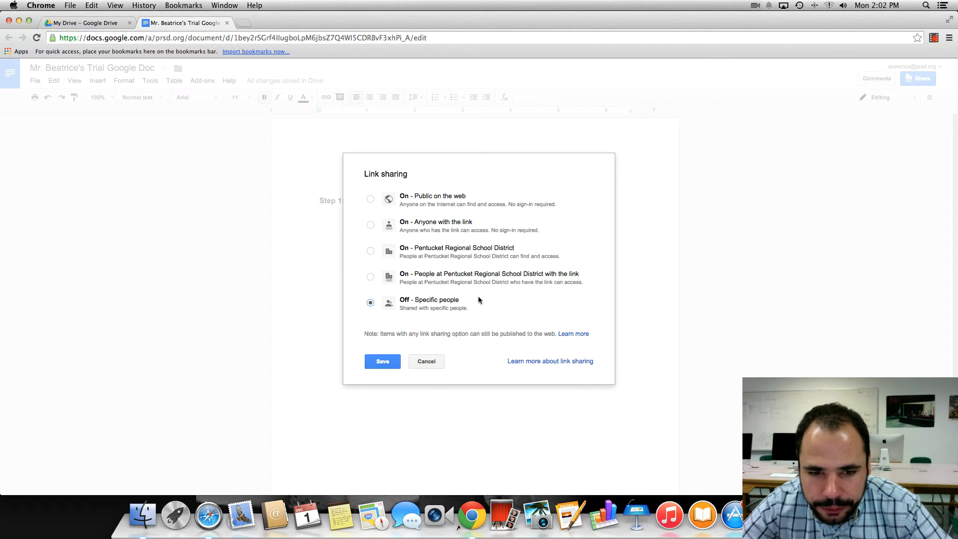
pyautogui.click(432, 284)
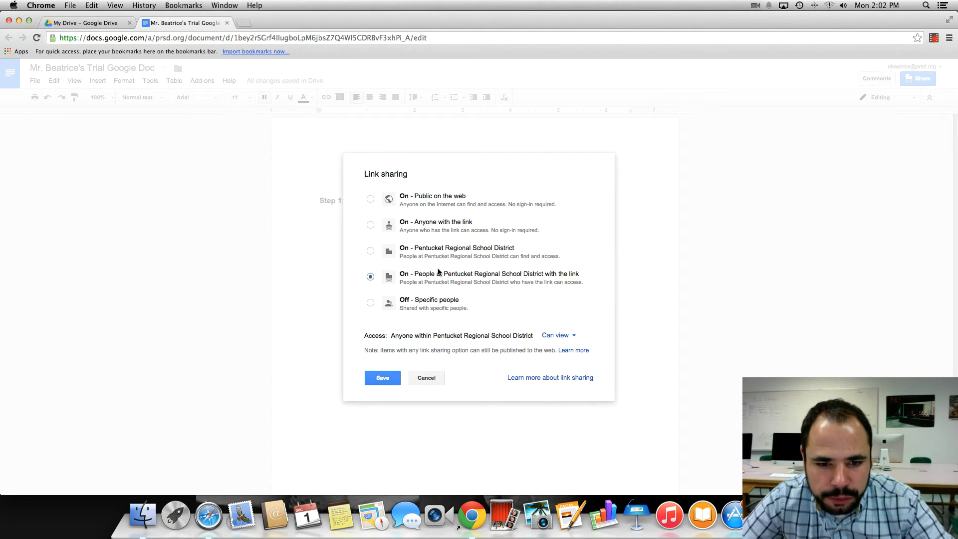
# Save the link settings and copy the view-only shareable link with Edit > Copy
pyautogui.click(395, 379)
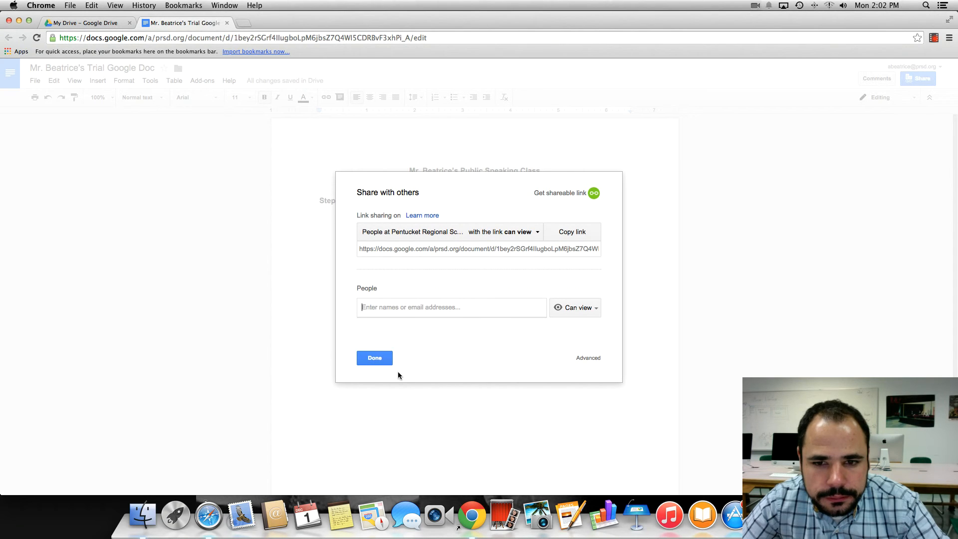
pyautogui.click(586, 193)
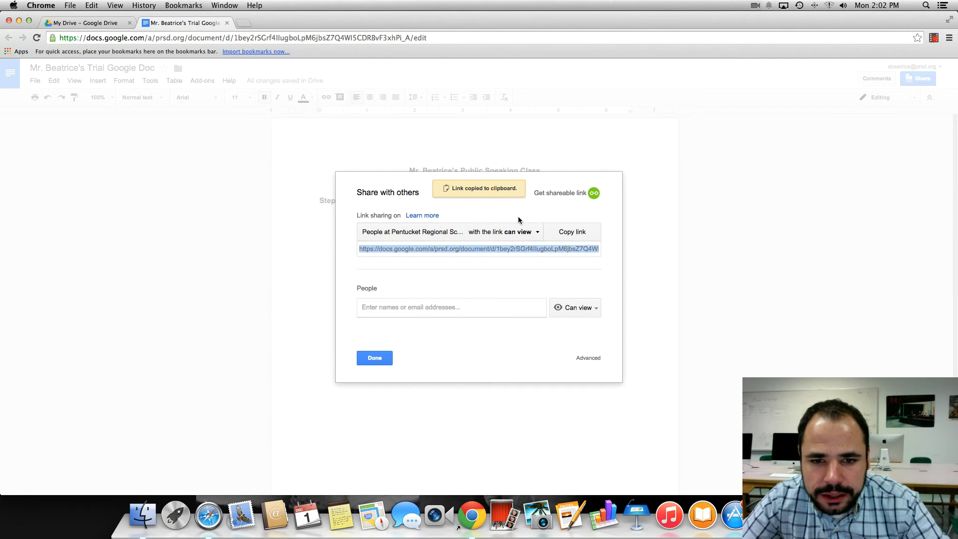
pyautogui.click(489, 249)
pyautogui.click(489, 249)
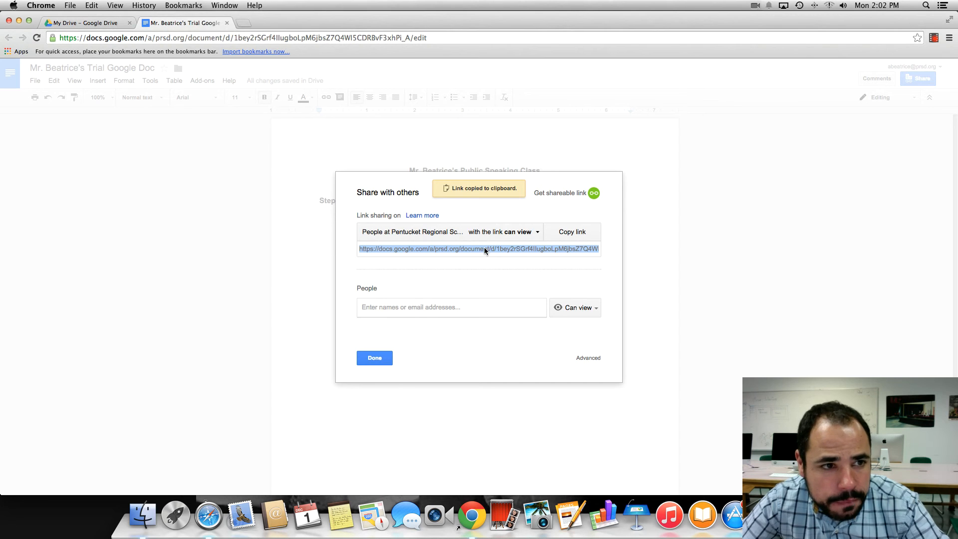
pyautogui.click(92, 5)
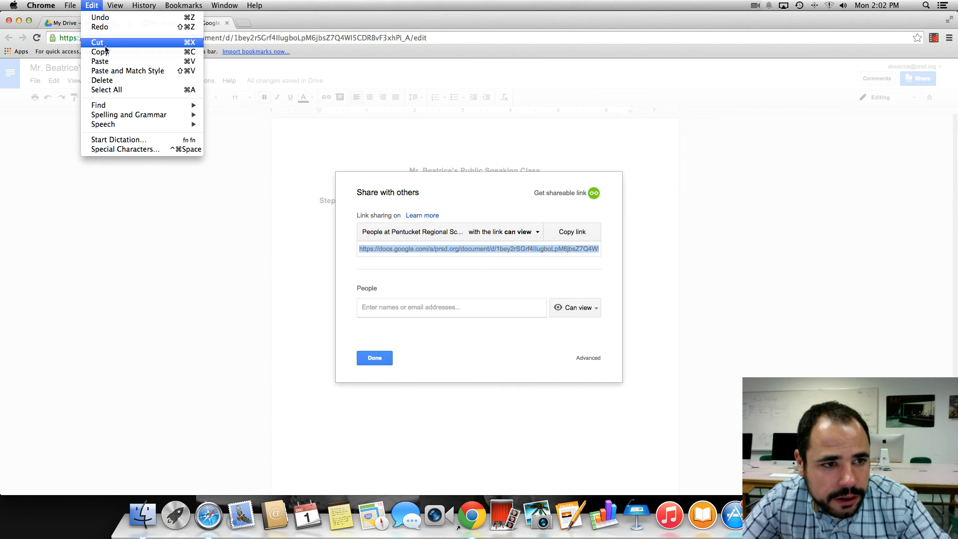
pyautogui.click(111, 53)
# Deselect the link and close the browser's Edit menu, returning to the document
pyautogui.click(496, 258)
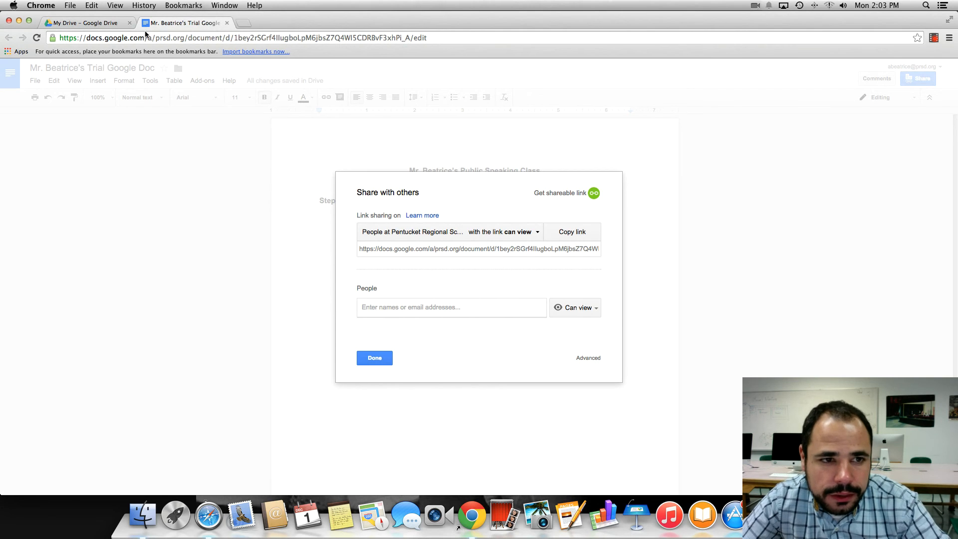
pyautogui.click(92, 5)
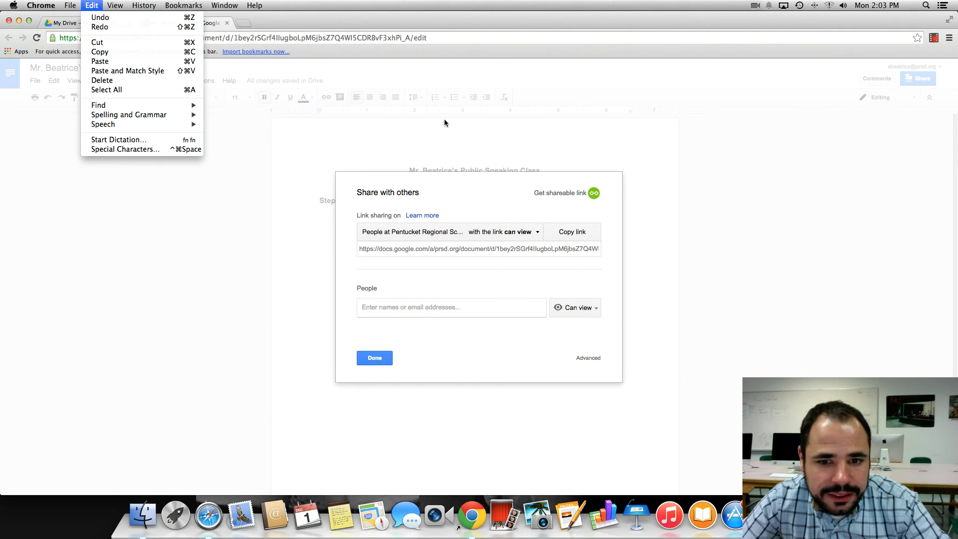
pyautogui.click(687, 230)
pyautogui.click(374, 358)
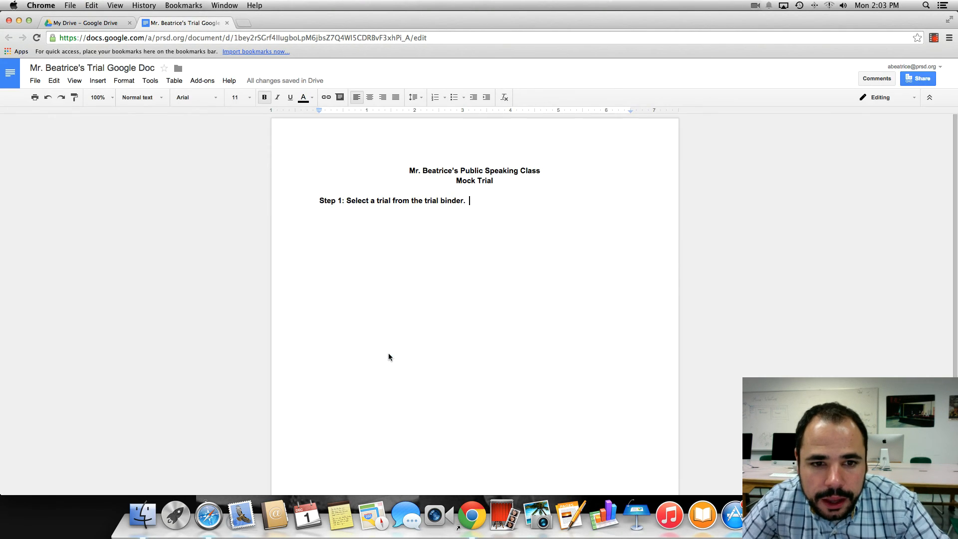